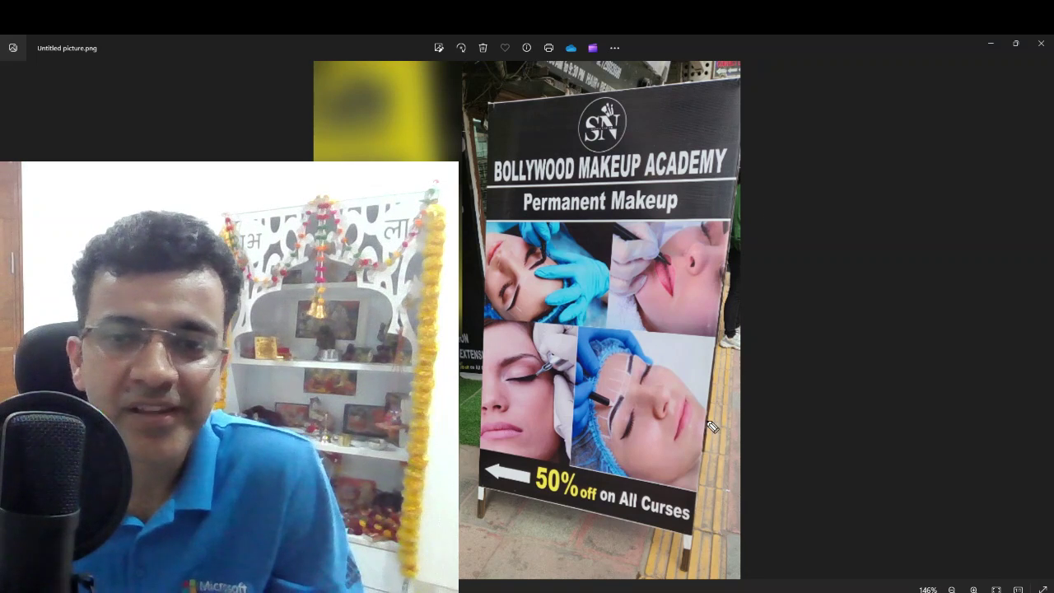
Circle the misspelled word 'Curses' on the Bollywood Makeup Academy banner photo in red ink
mouse_move(652, 490)
left_mouse_down()
mouse_move(636, 527)
mouse_move(701, 515)
mouse_move(671, 497)
left_mouse_up()
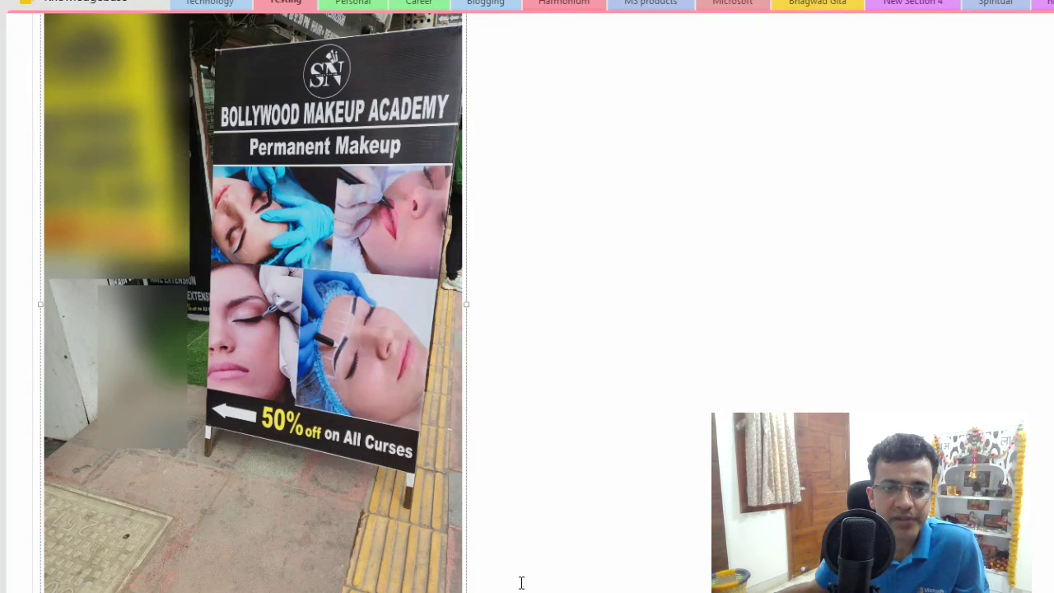
Copy the text recognised in the OneNote banner picture with Copy Text from Picture
right_click(353, 207)
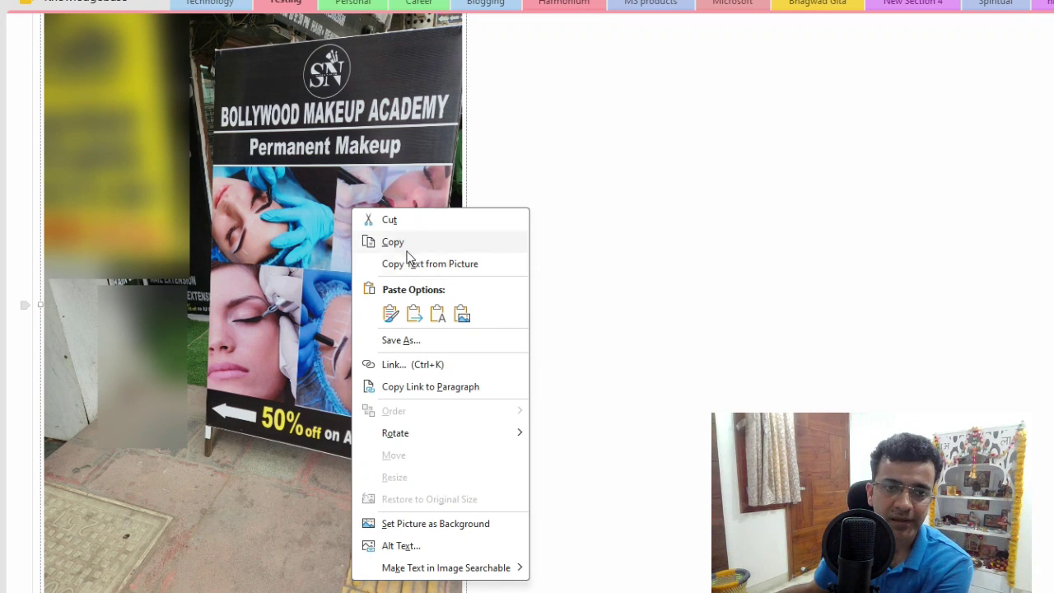
left_click(413, 264)
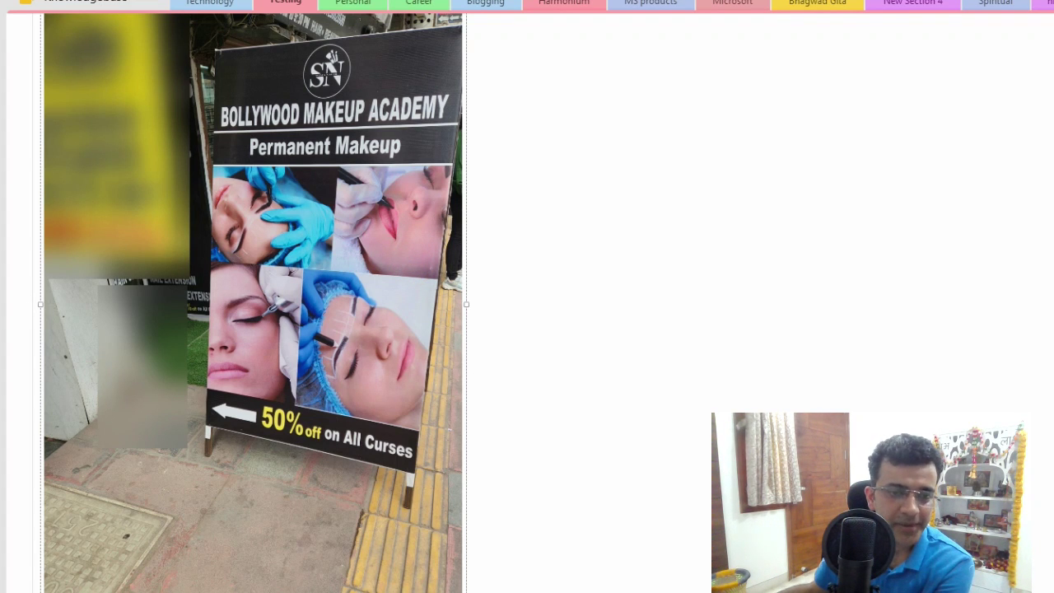
mouse_move(374, 590)
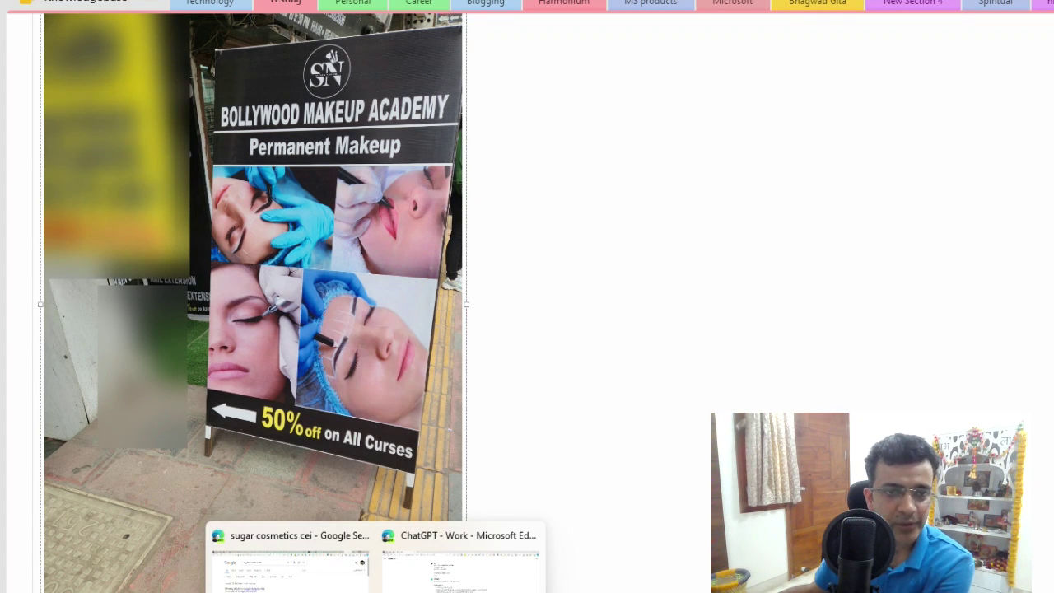
Switch to the ChatGPT conversation and highlight 'Curses' in the reply and original message
left_click(458, 560)
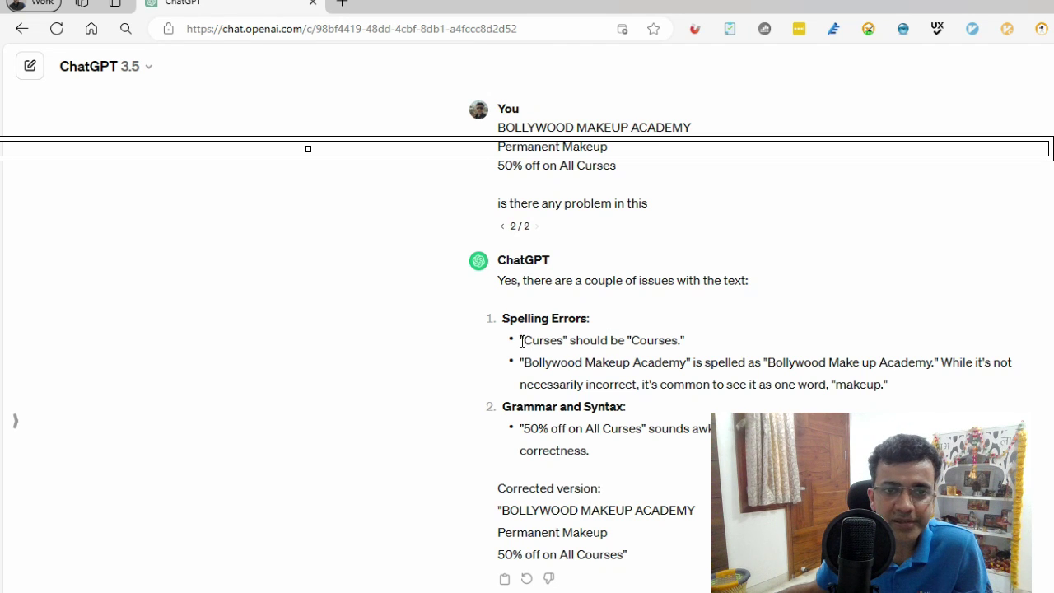
left_click_drag(519, 340, 682, 340)
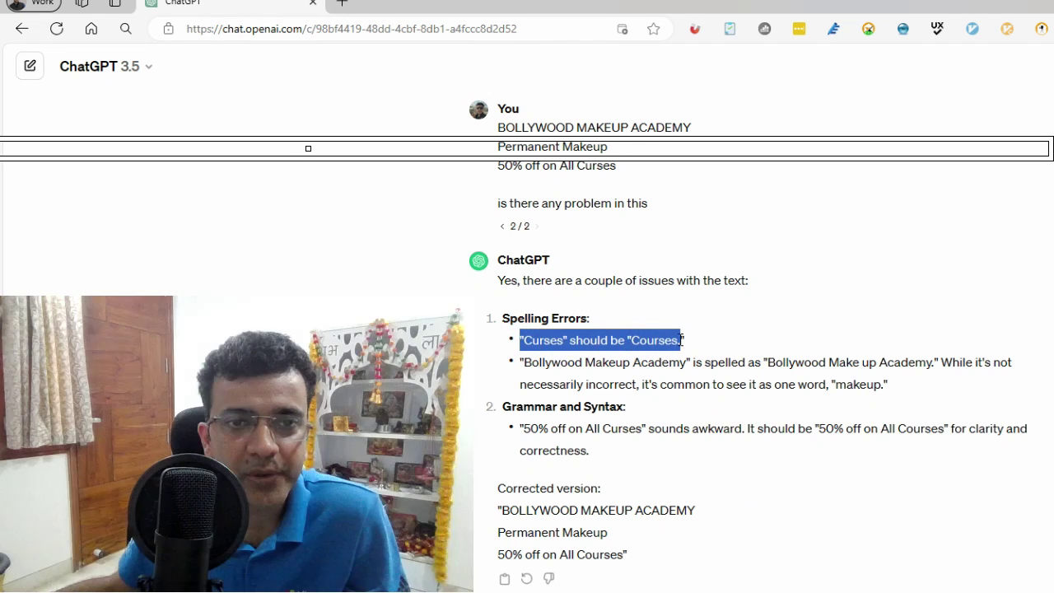
left_click(579, 167)
double_click(579, 166)
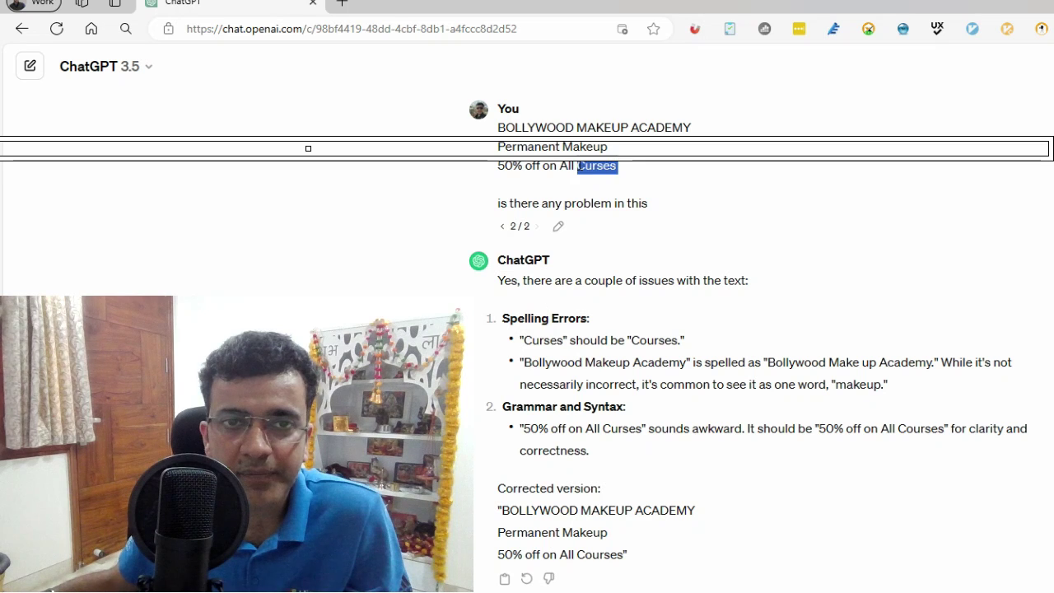
left_click(734, 189)
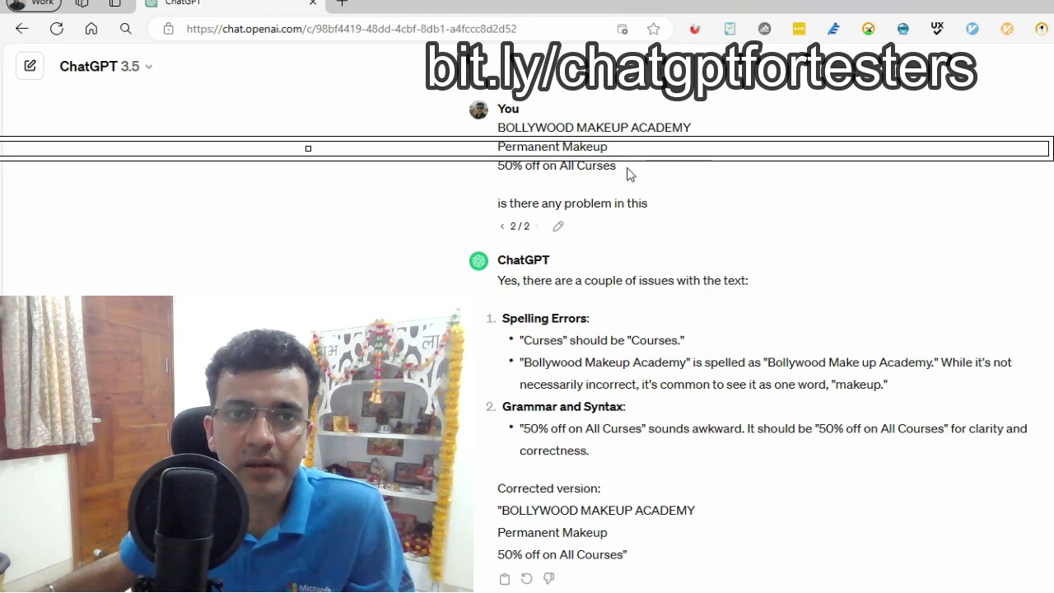
left_click_drag(623, 167, 579, 172)
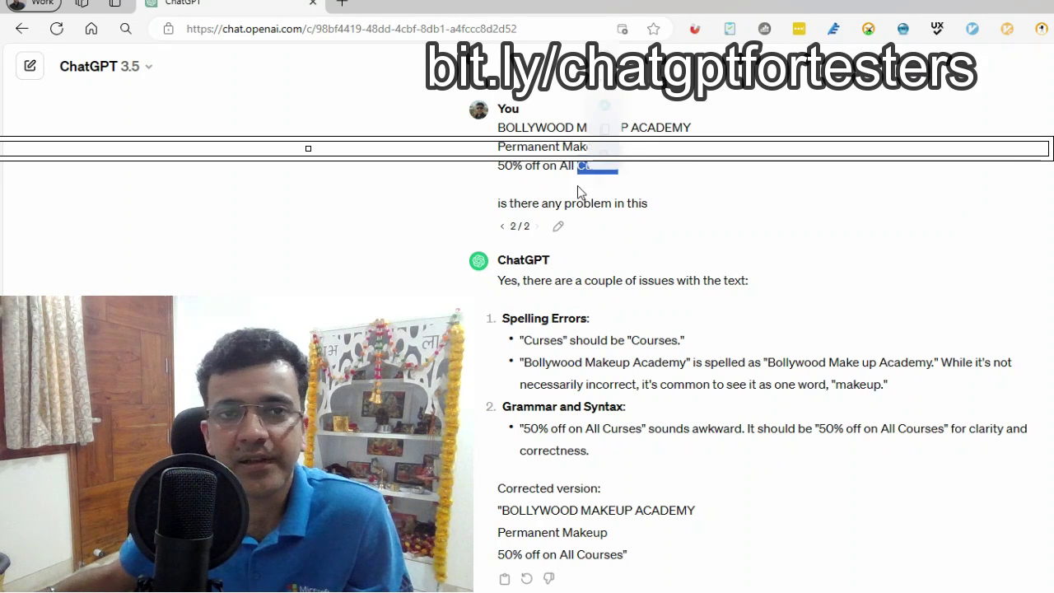
left_click(577, 186)
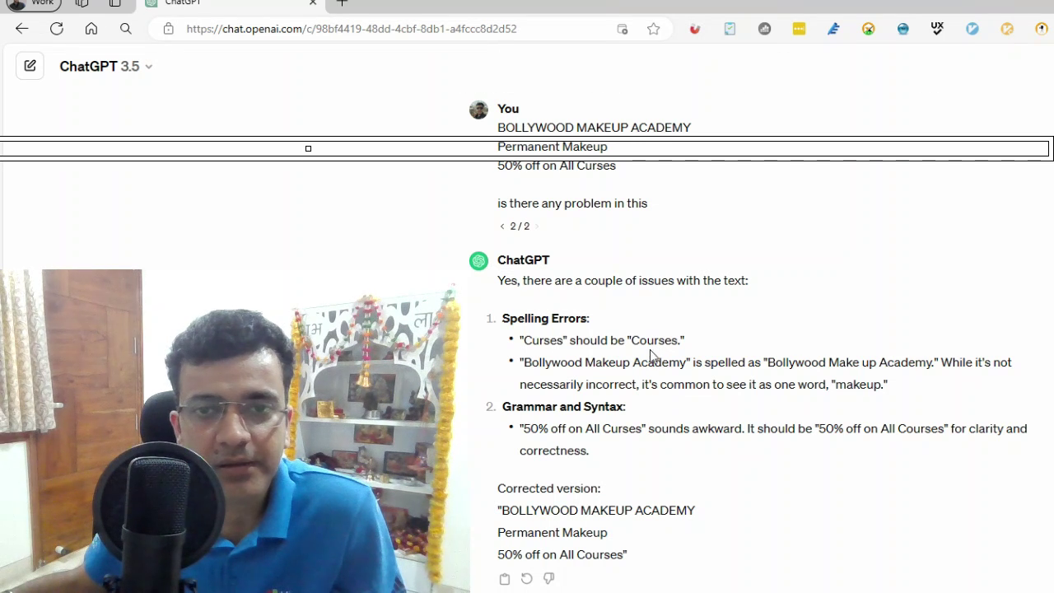
Highlight 'Curses', the correction 'Courses', 'Make up', 'MAKEUP' and 'off' in turn
double_click(543, 340)
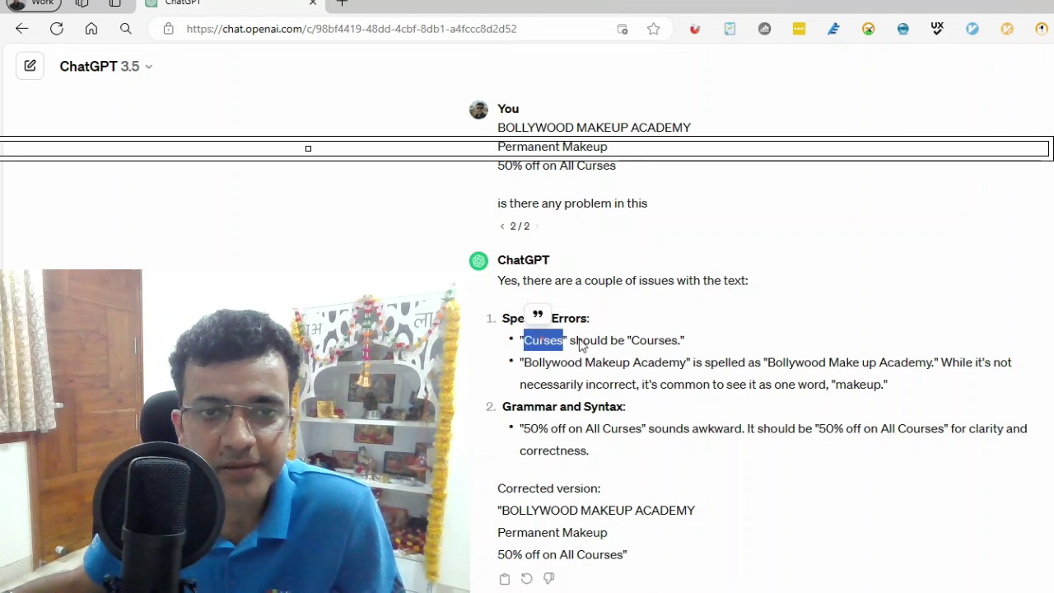
left_click(656, 339)
double_click(656, 340)
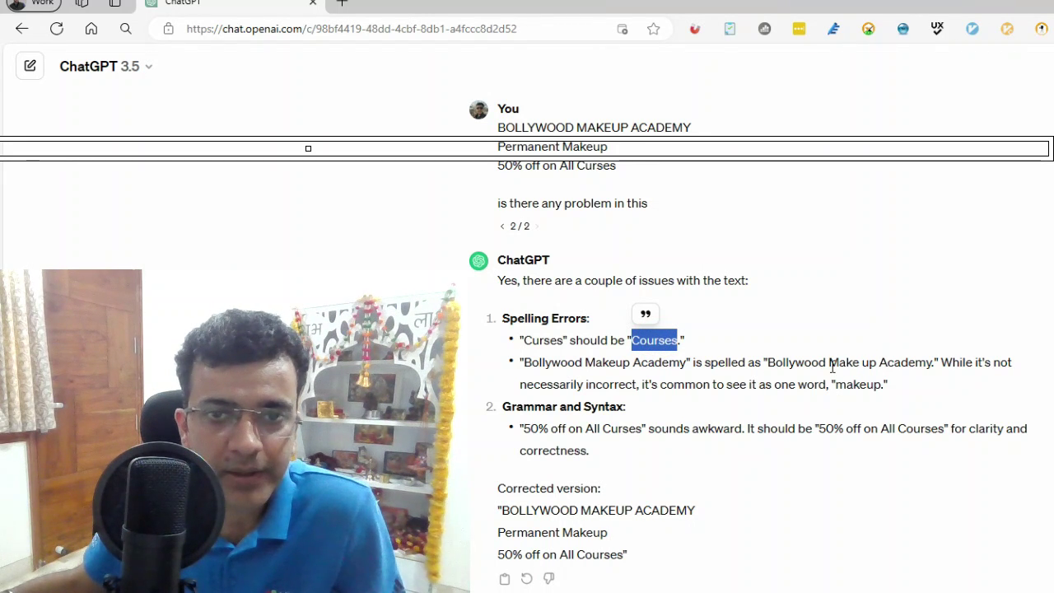
left_click_drag(828, 363, 926, 369)
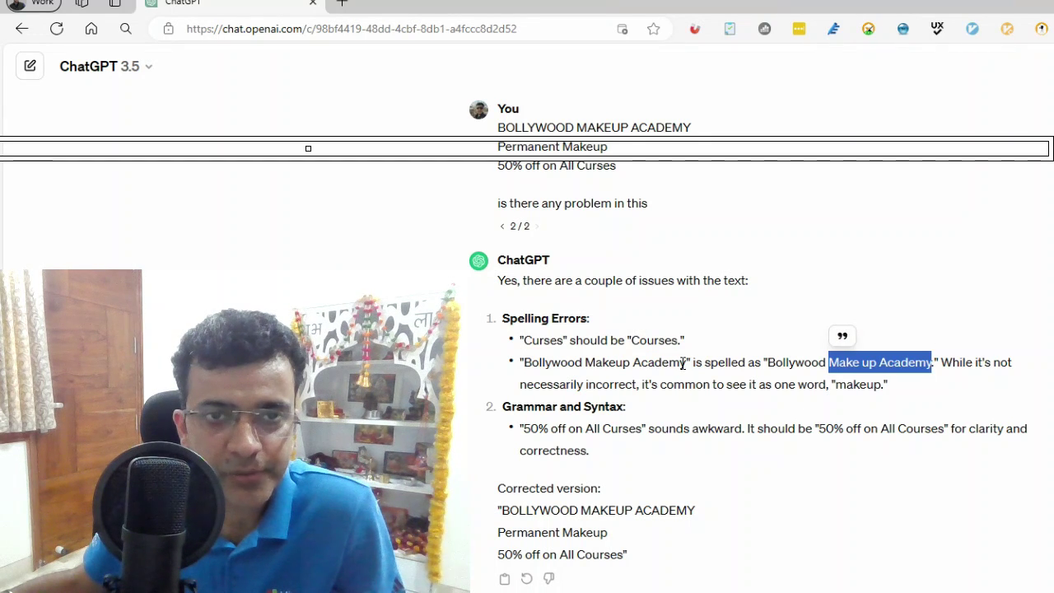
double_click(599, 125)
left_click(585, 136)
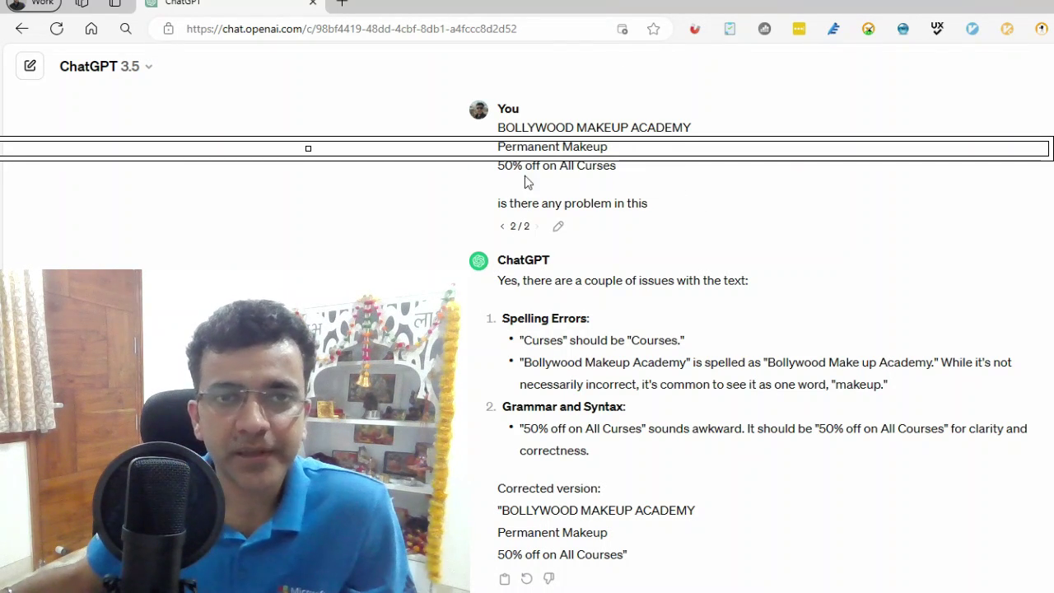
left_click_drag(532, 167, 525, 167)
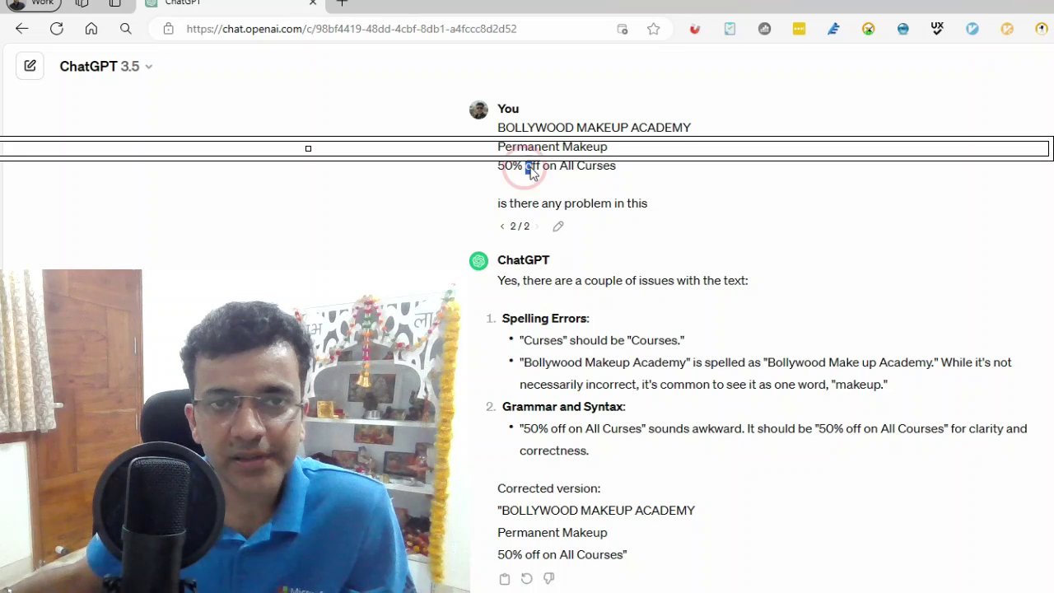
Show the longer reply and underline the Spelling, 50% Off and Misleading Information points
left_click(501, 226)
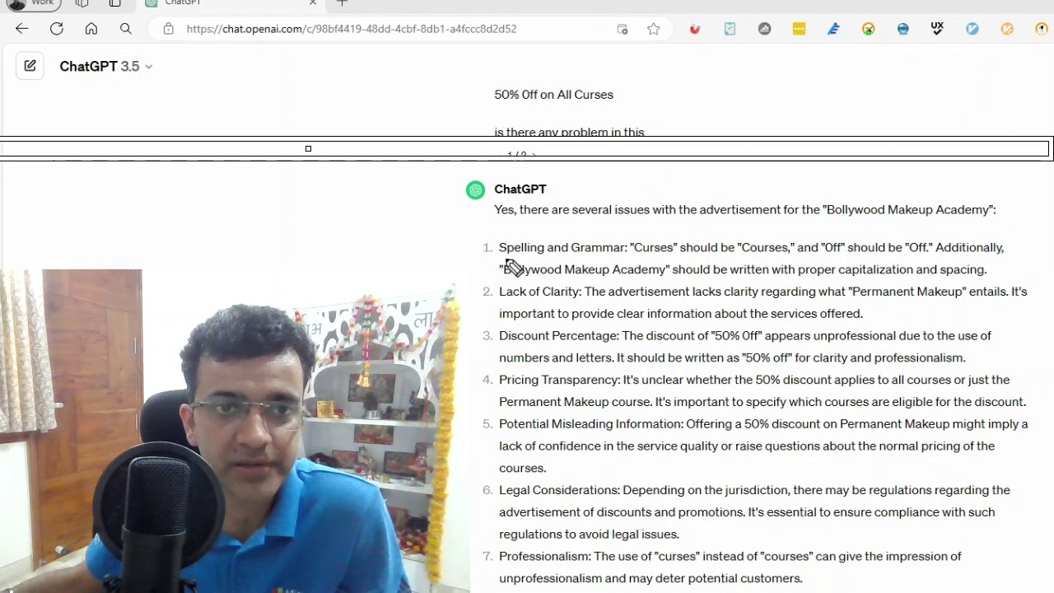
left_click_drag(499, 258, 842, 257)
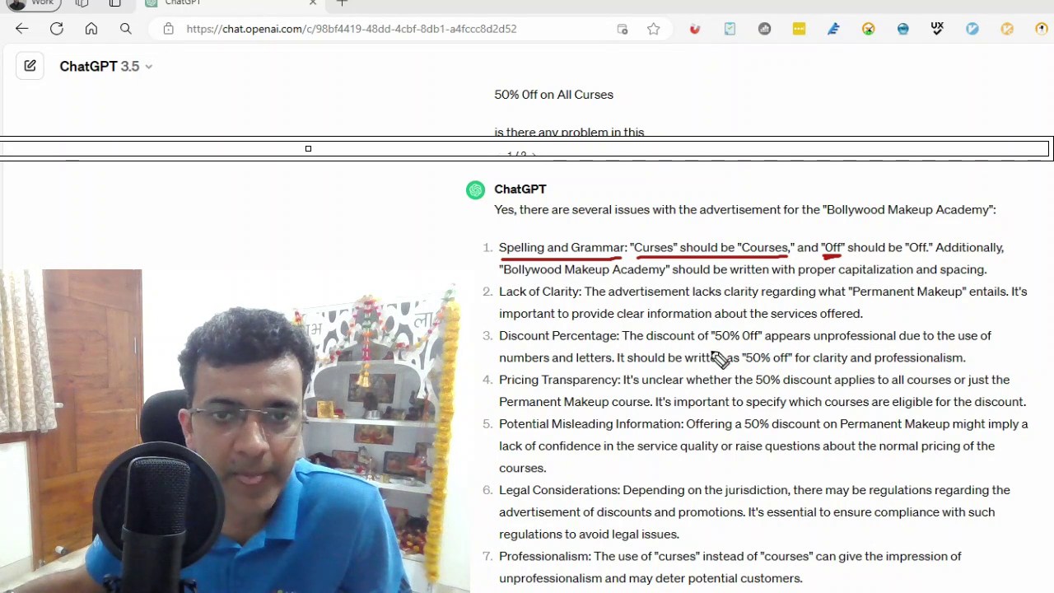
left_click(742, 344)
mouse_move(741, 343)
left_mouse_down()
mouse_move(761, 342)
mouse_move(787, 364)
left_mouse_up()
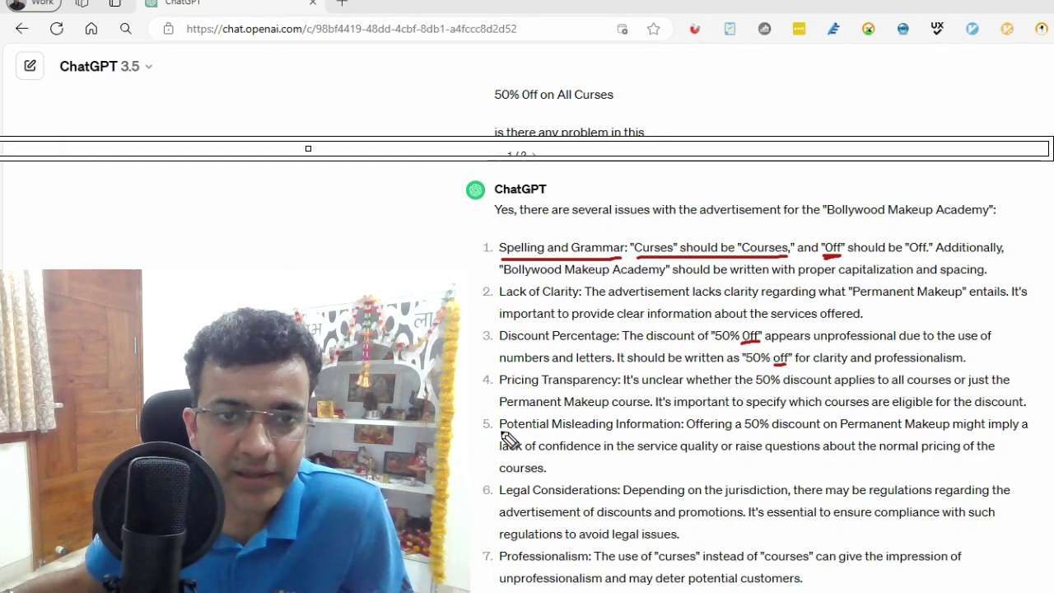
left_click_drag(499, 429, 691, 447)
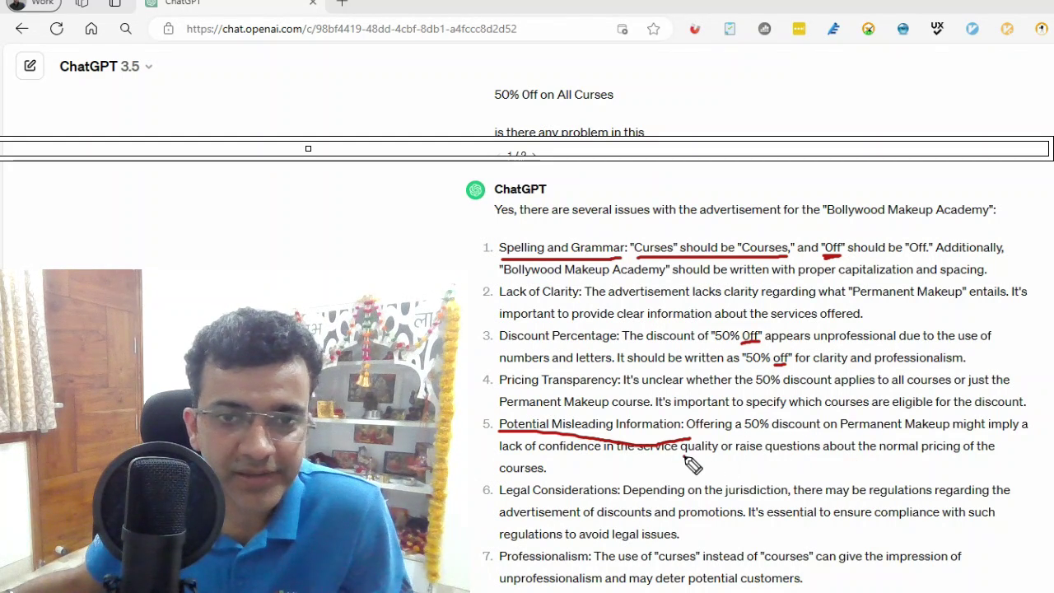
left_click_drag(682, 452, 819, 453)
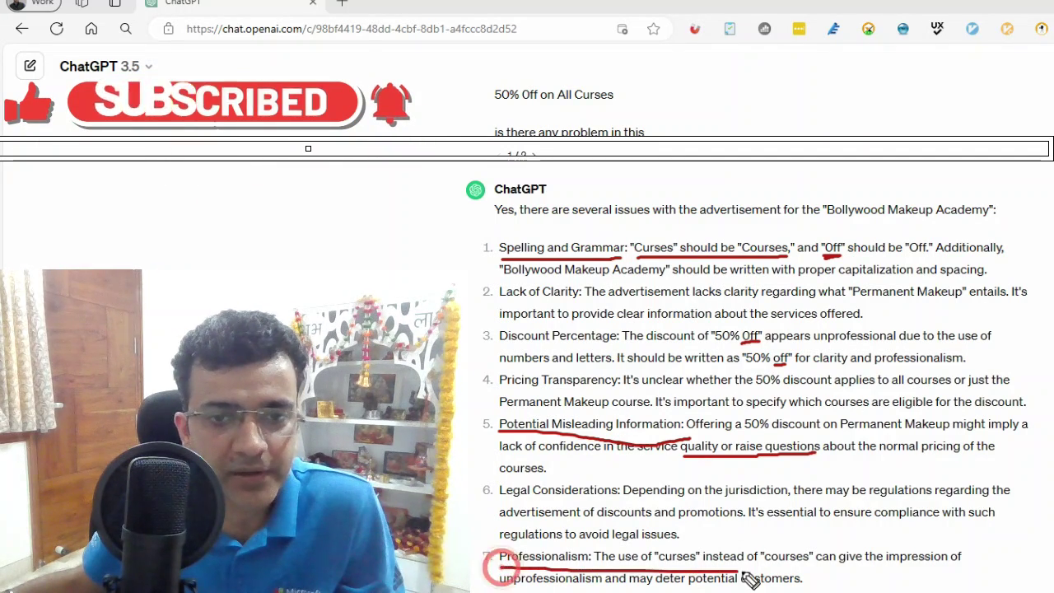
Underline and box the 'curses instead of courses' Professionalism point, then erase all ink
left_click_drag(499, 566, 949, 558)
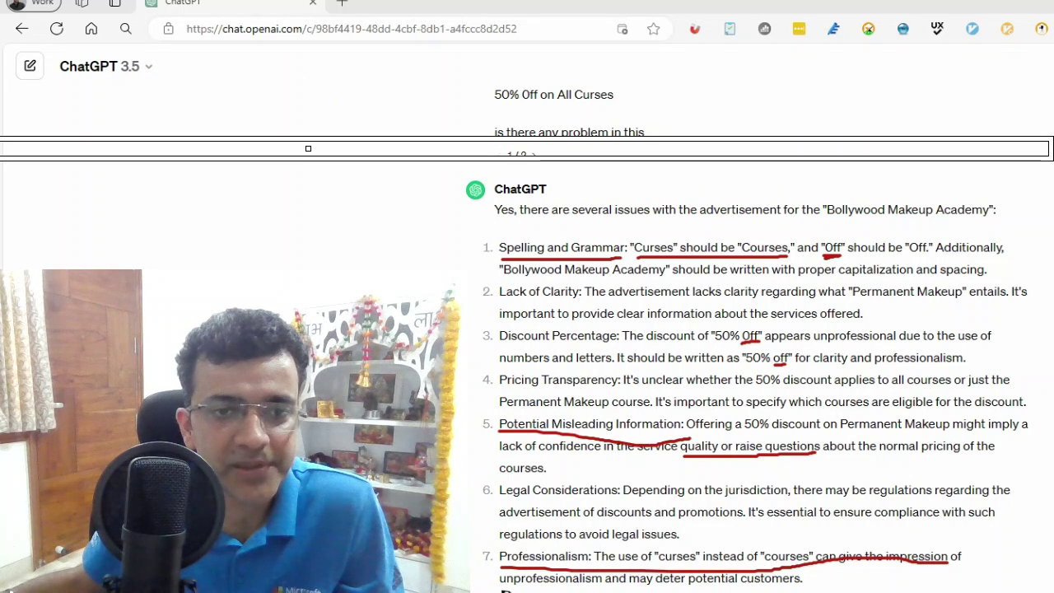
left_click_drag(499, 586, 803, 584)
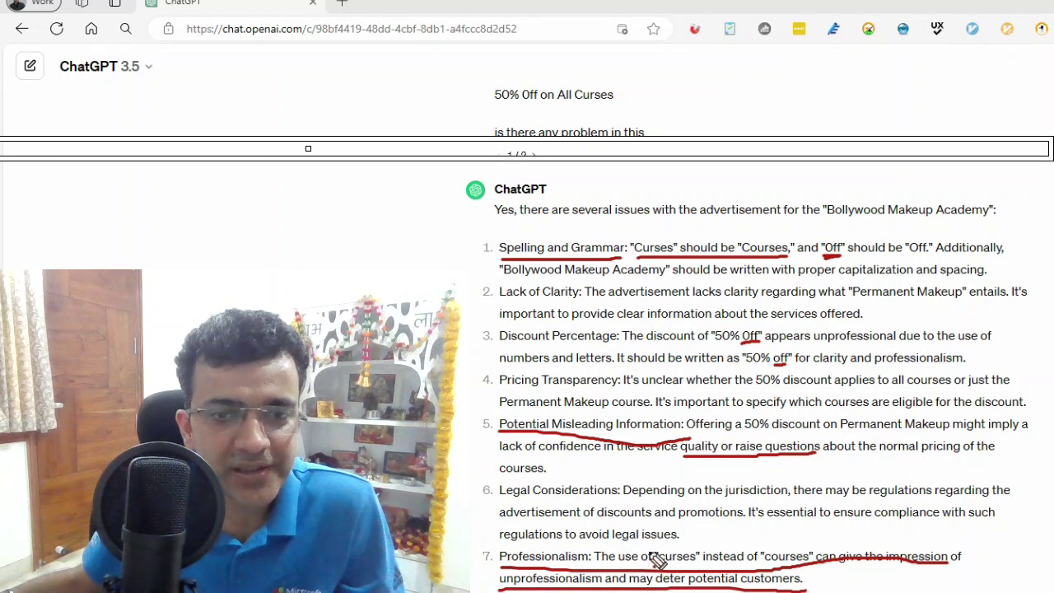
mouse_move(655, 562)
left_mouse_down()
mouse_move(745, 535)
mouse_move(827, 539)
mouse_move(826, 570)
left_mouse_up()
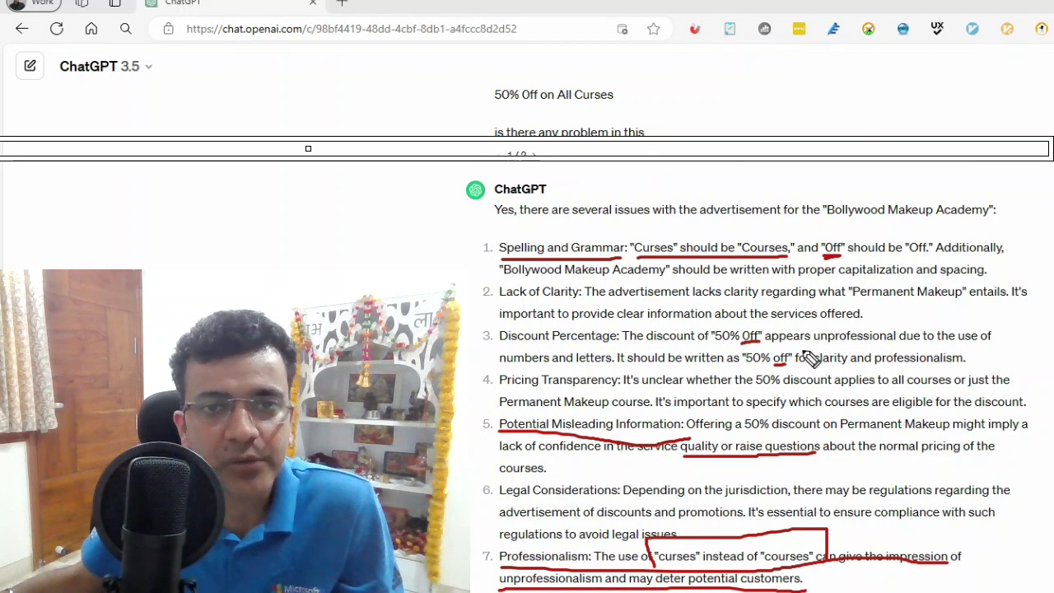
mouse_move(851, 300)
left_mouse_down()
mouse_move(1006, 302)
mouse_move(1007, 290)
mouse_move(988, 279)
mouse_move(846, 282)
mouse_move(843, 299)
left_mouse_up()
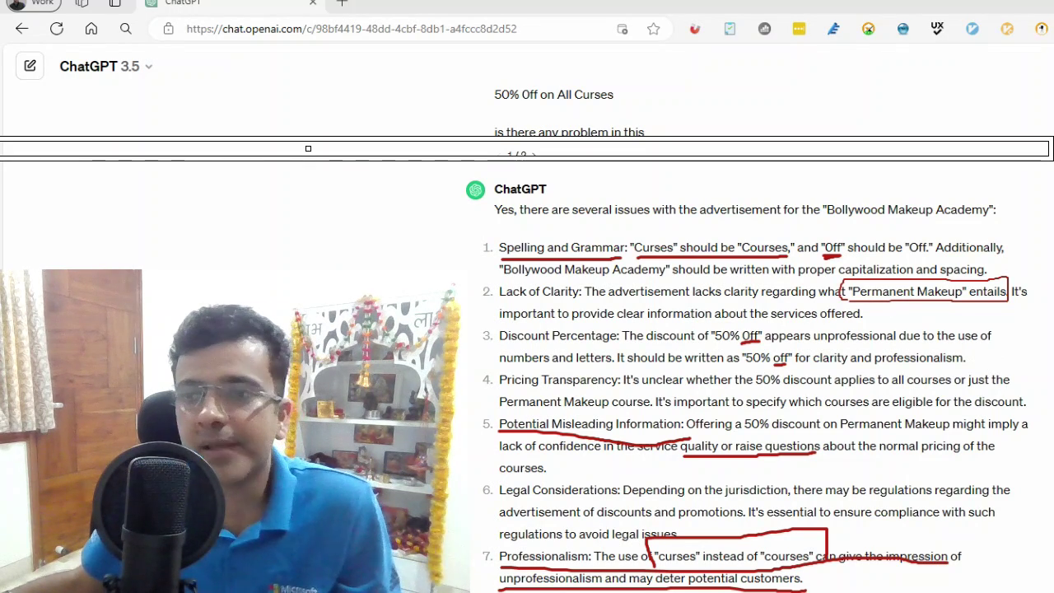
key("Escape")
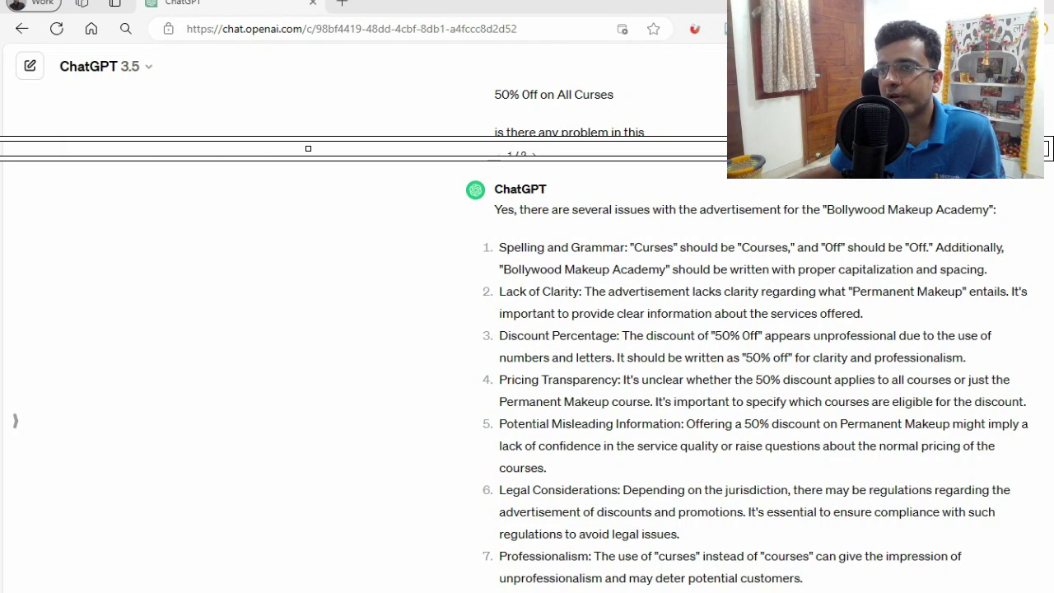
Maximize the Copilot window and highlight 'discounted courses' in its answer
key("alt+Tab")
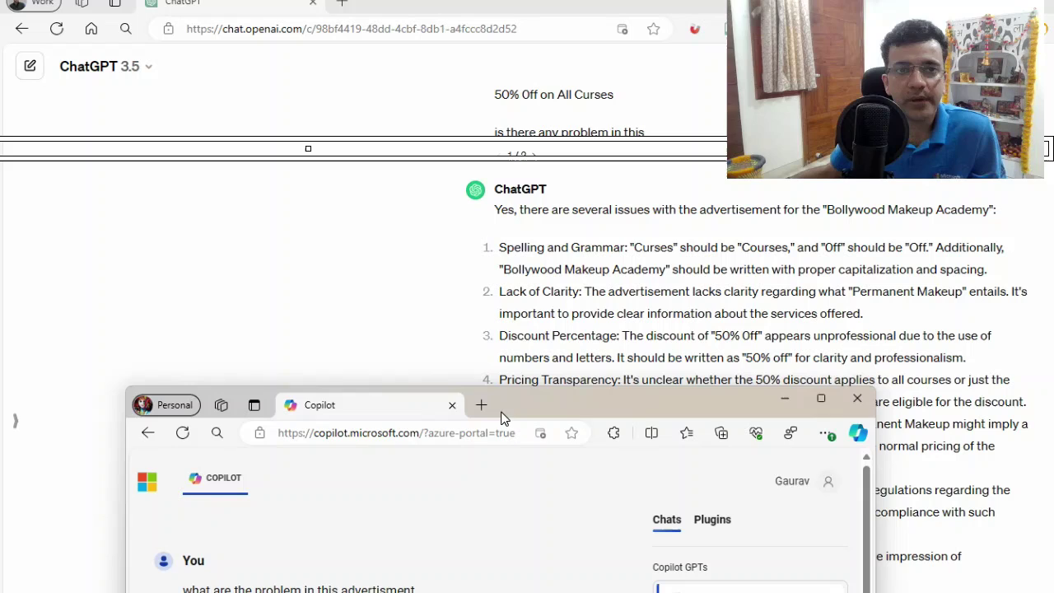
double_click(576, 407)
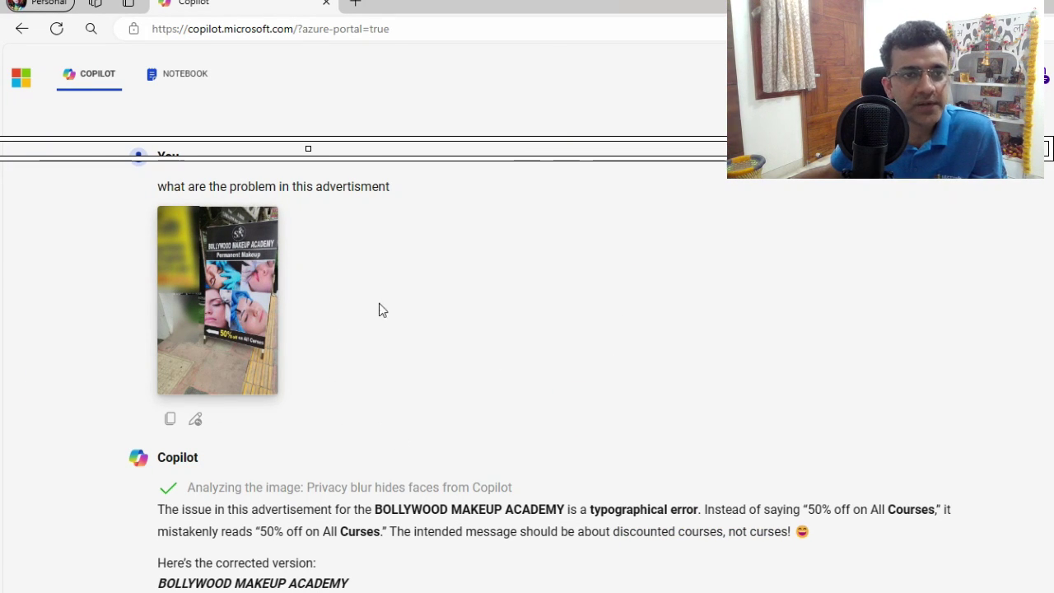
double_click(800, 533)
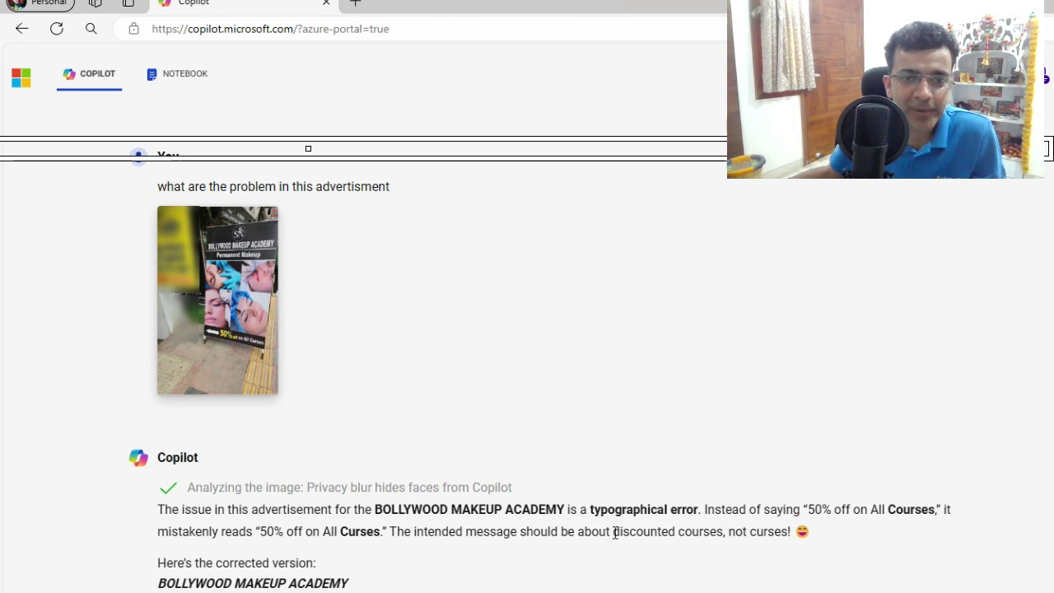
left_click_drag(614, 533, 723, 533)
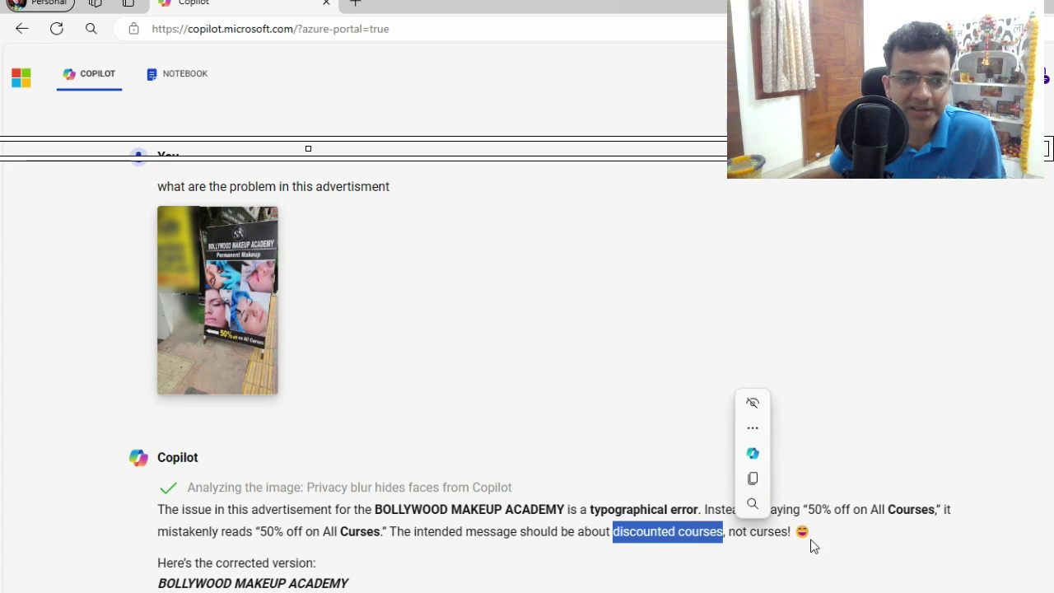
Scroll through Copilot's answer, then return to the ChatGPT conversation
scroll(419, 489, "down", 1)
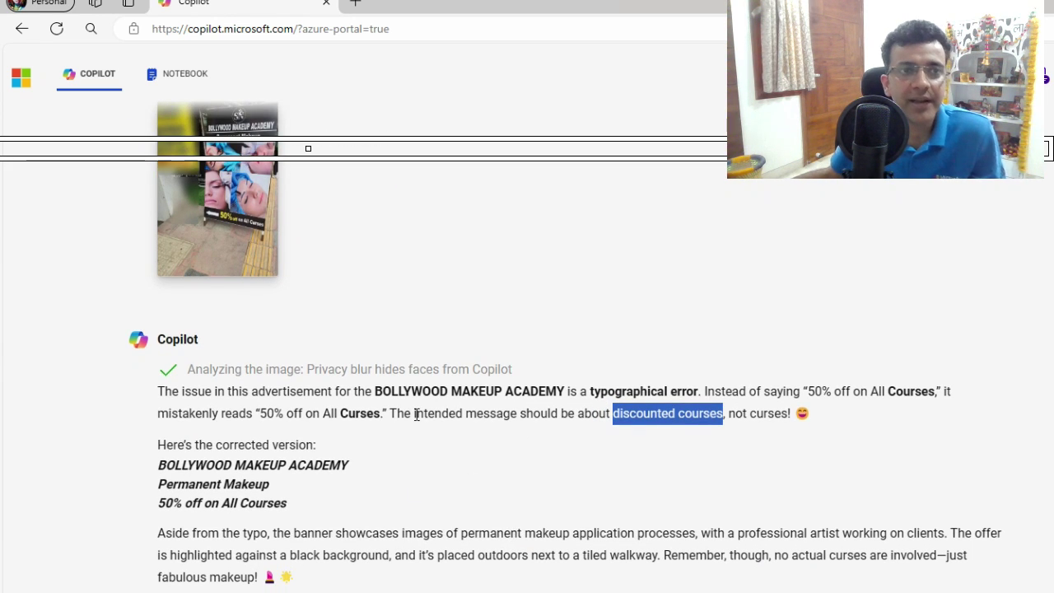
scroll(429, 461, "up", 1)
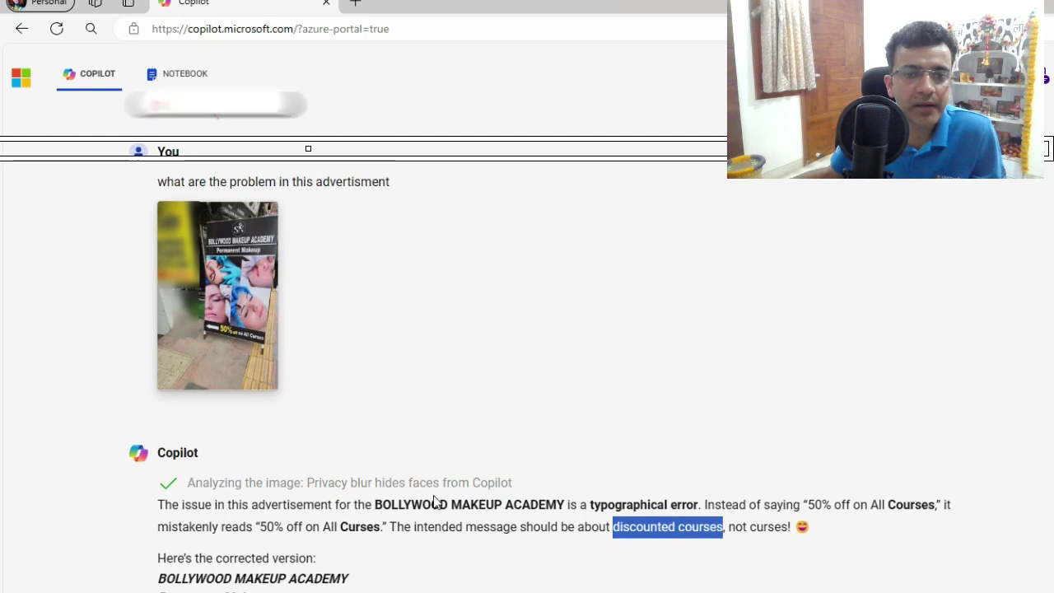
scroll(433, 495, "down", 1)
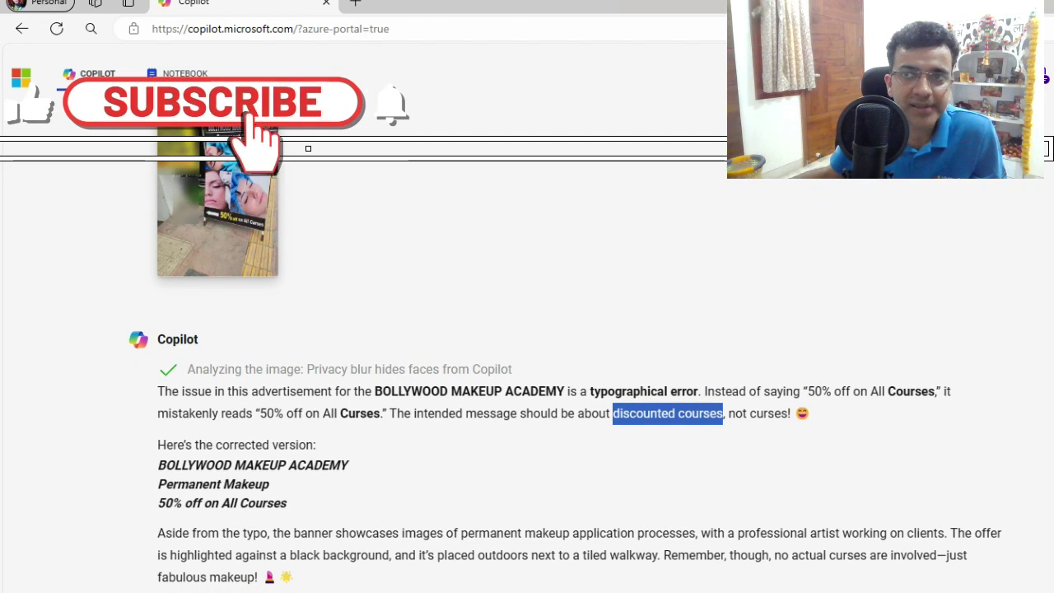
key("alt+Tab")
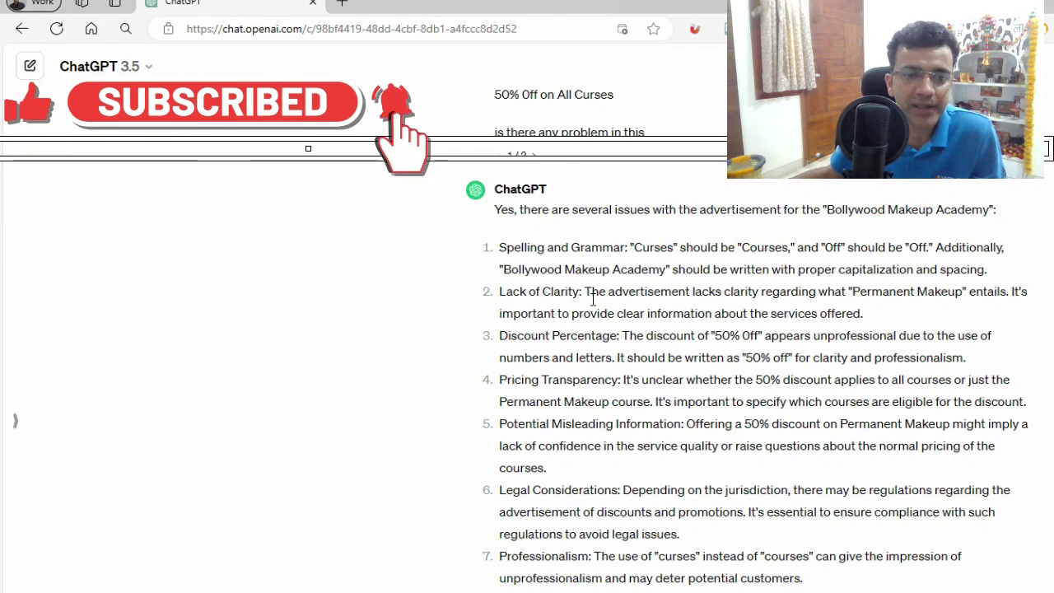